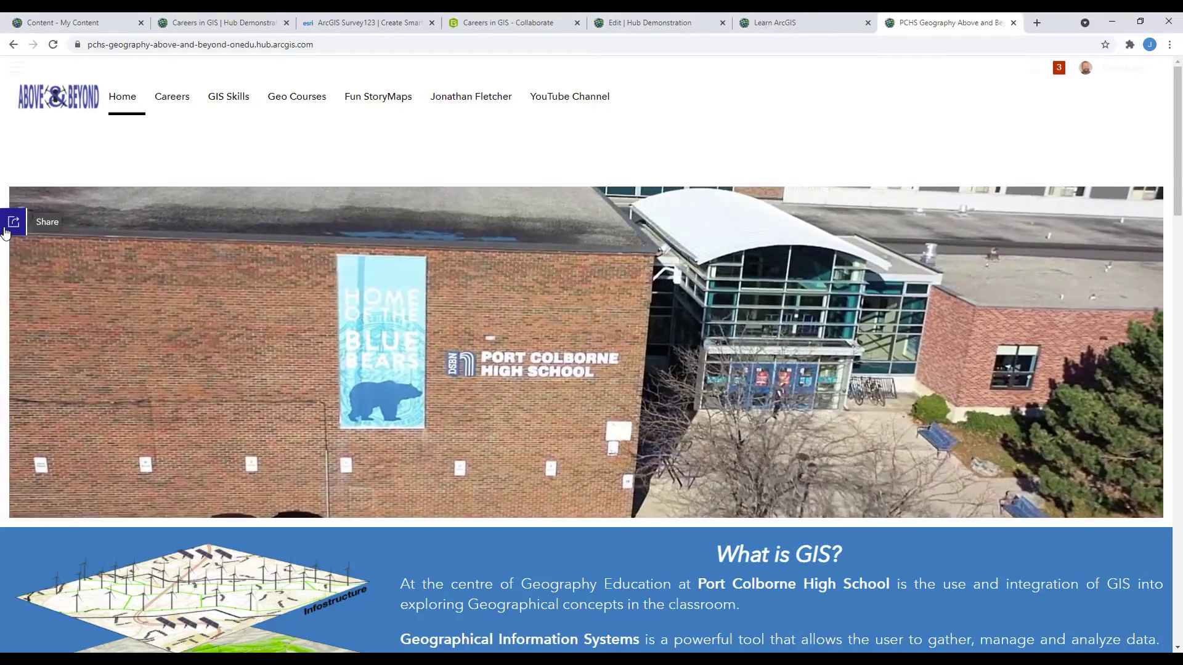
Bring up the share options for the PCHS Geography Hub site
left_click(5, 232)
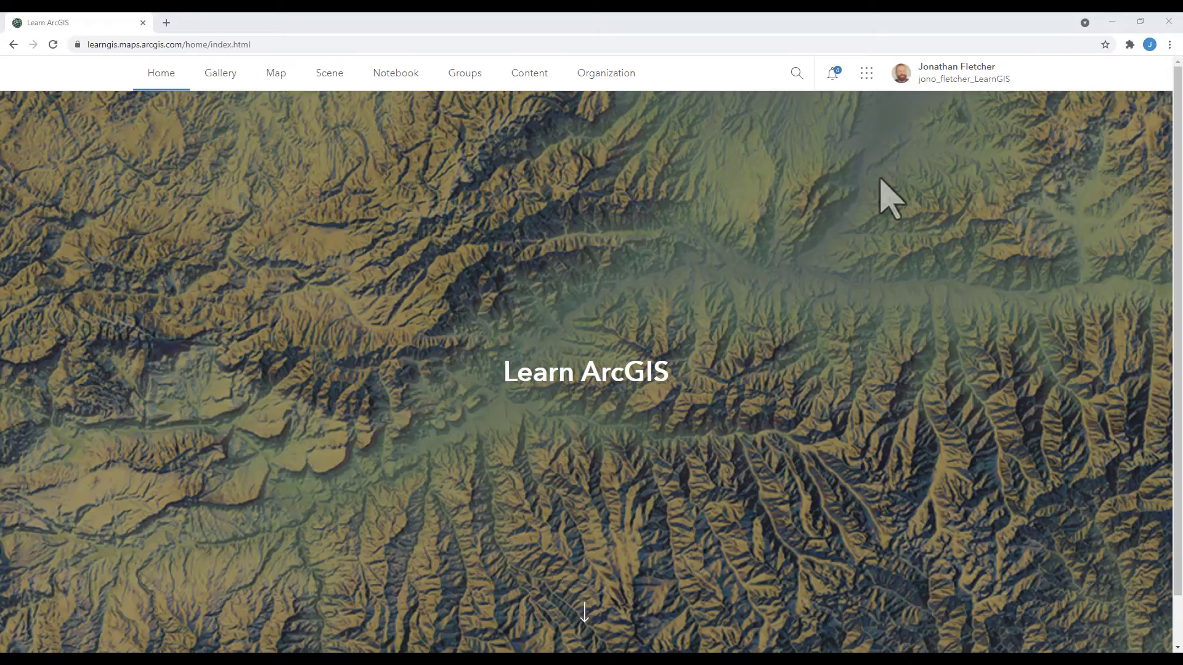
Open the ArcGIS app launcher to reach Hub and the Hub Demonstration site
left_click(872, 73)
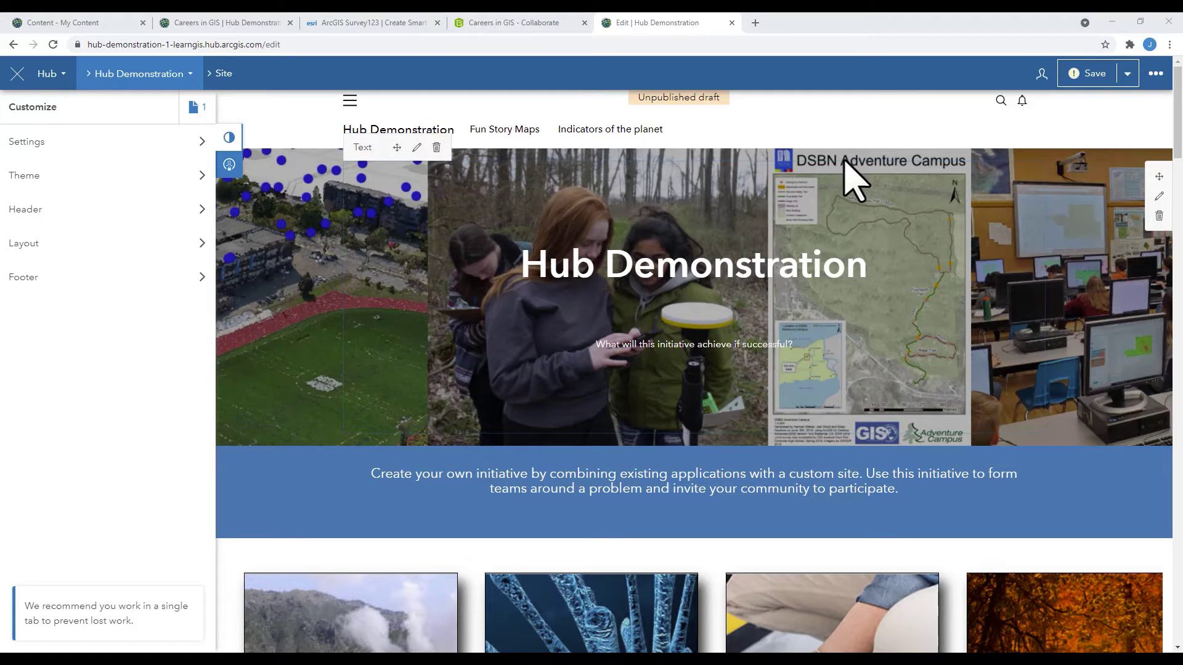
Save the Hub Demonstration draft and publish it as the live site
left_click(1094, 75)
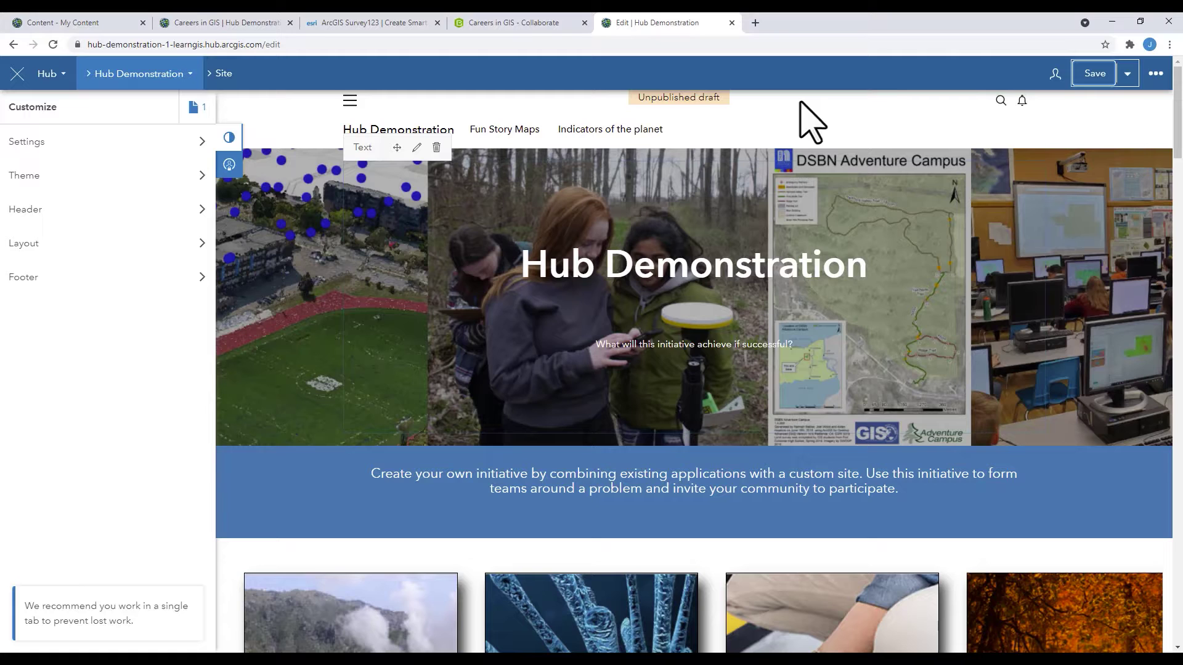
left_click(1125, 75)
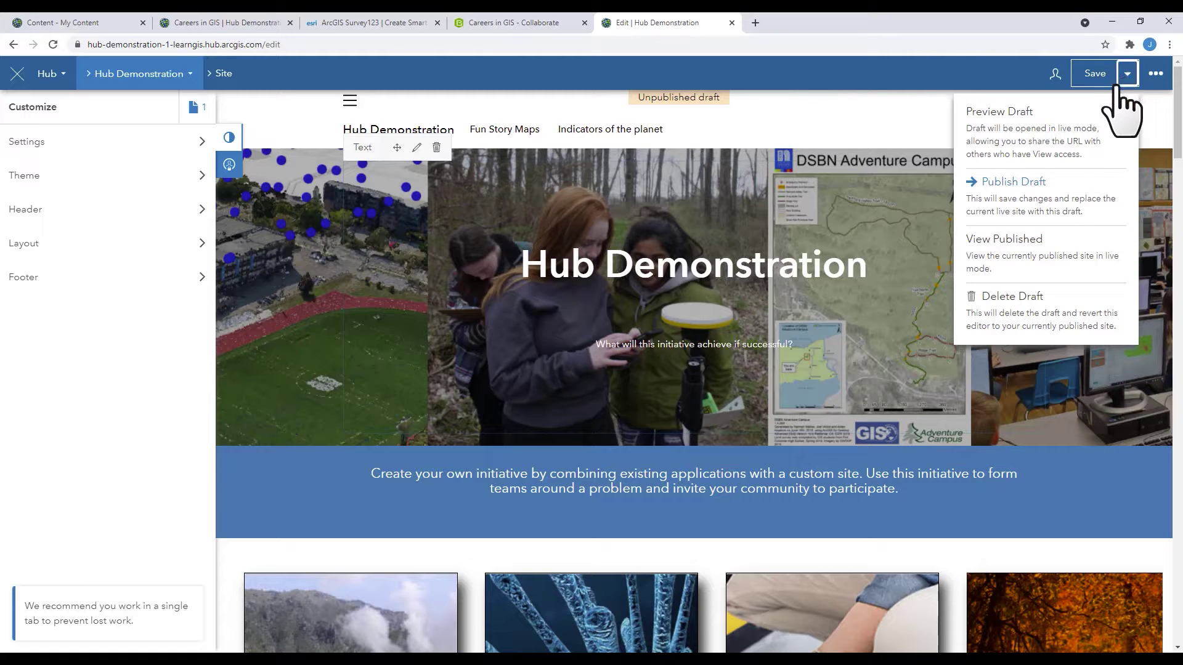
left_click(1033, 184)
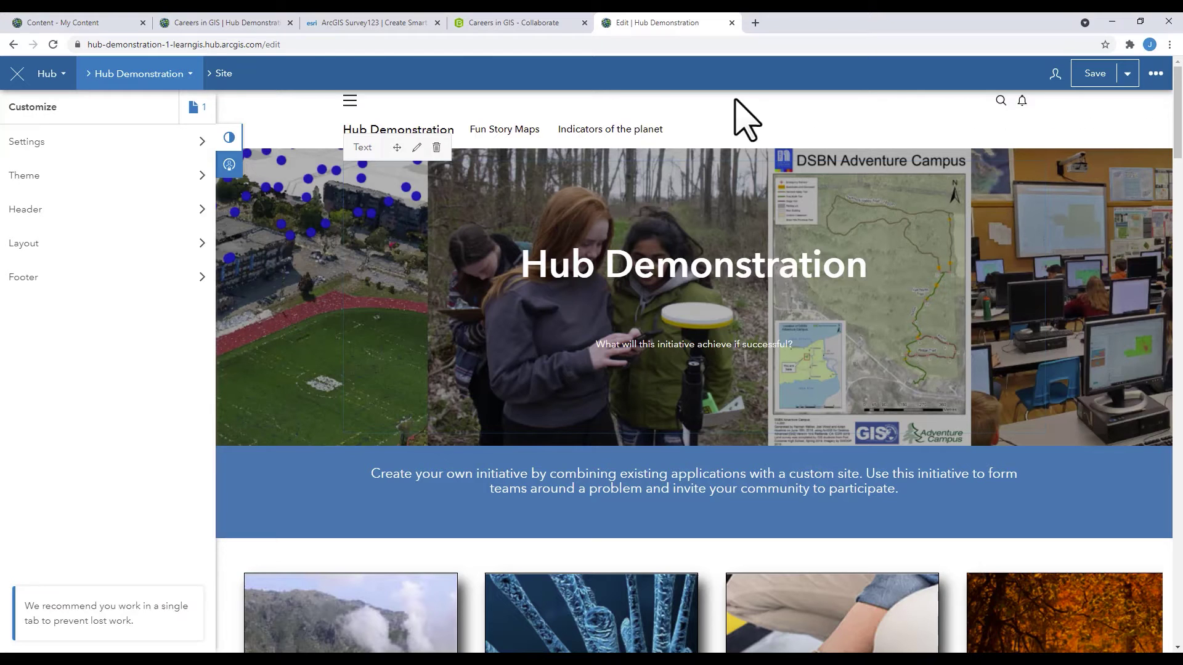
left_click(1127, 73)
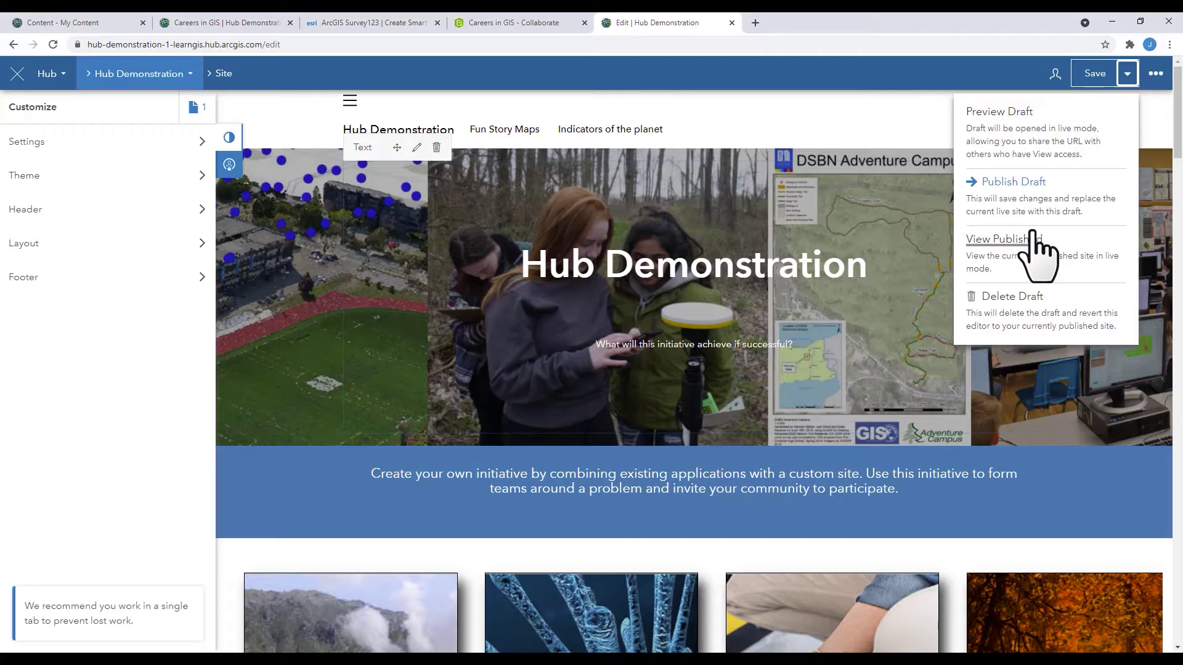
View the live Hub Demonstration site, select its web address, and close the extra browser tabs
left_click(1036, 251)
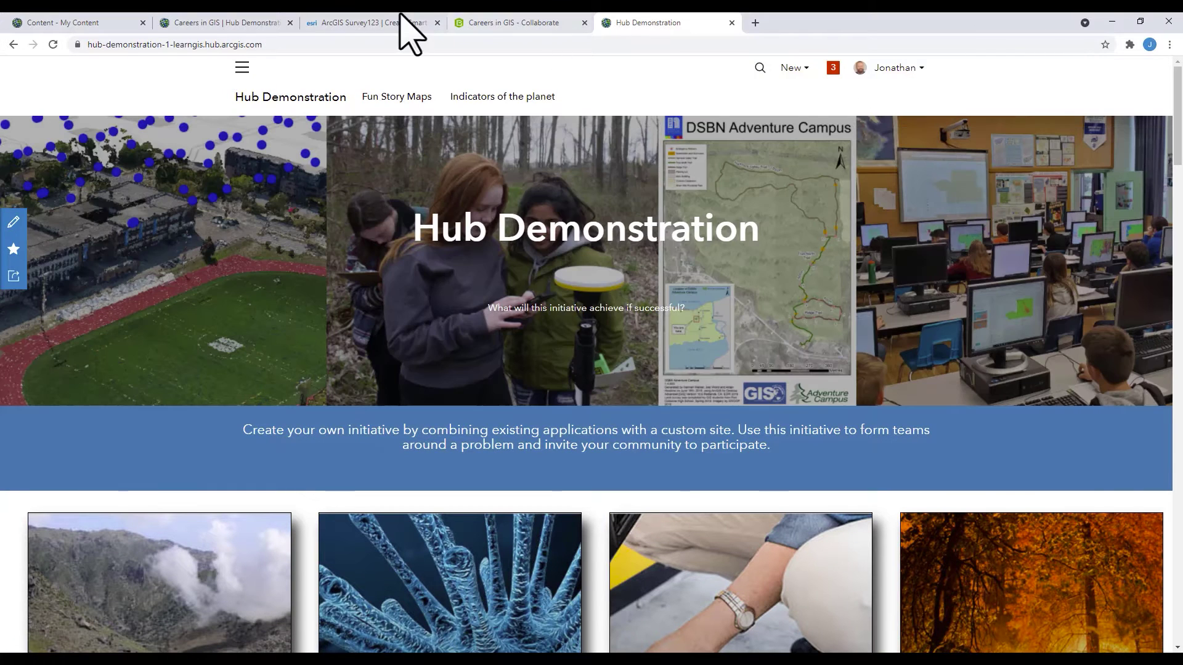
left_click(176, 49)
left_click_drag(175, 51, 83, 35)
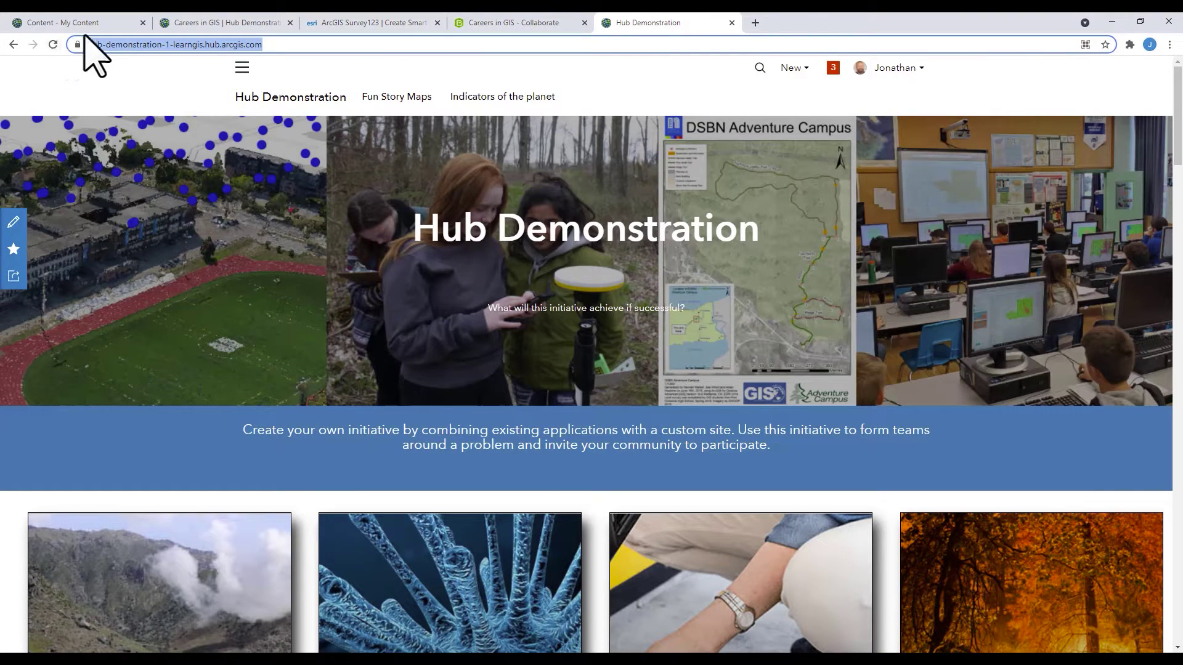
left_click(1169, 44)
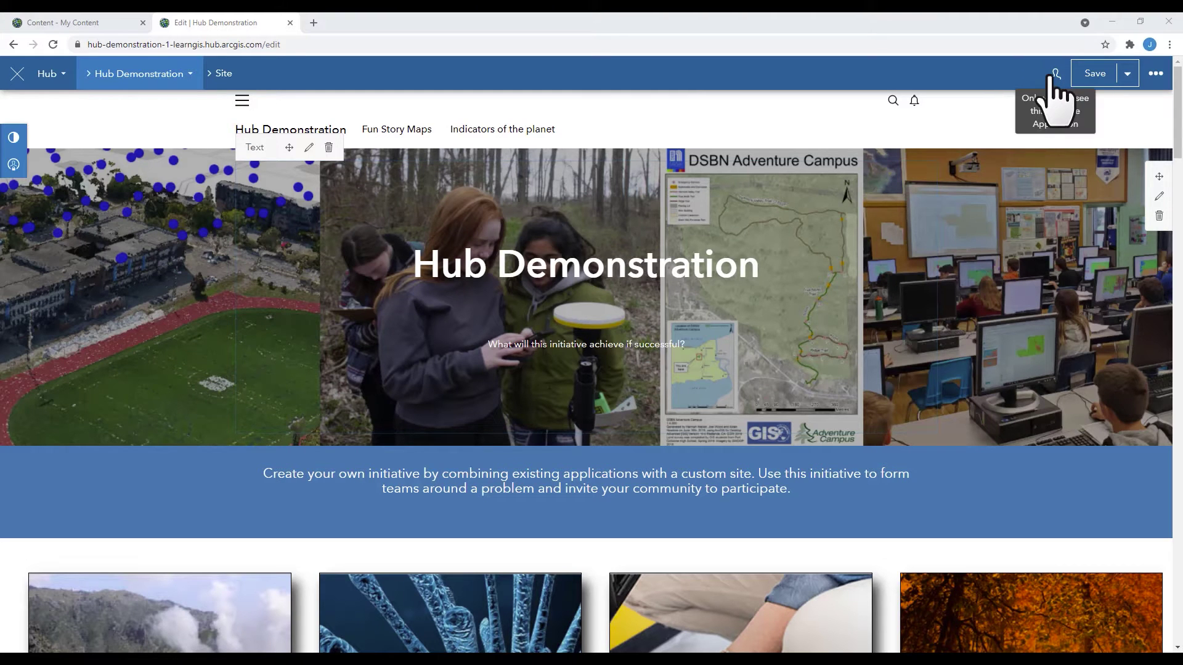
Set the Hub Demonstration site's sharing level to Public
left_click(1055, 74)
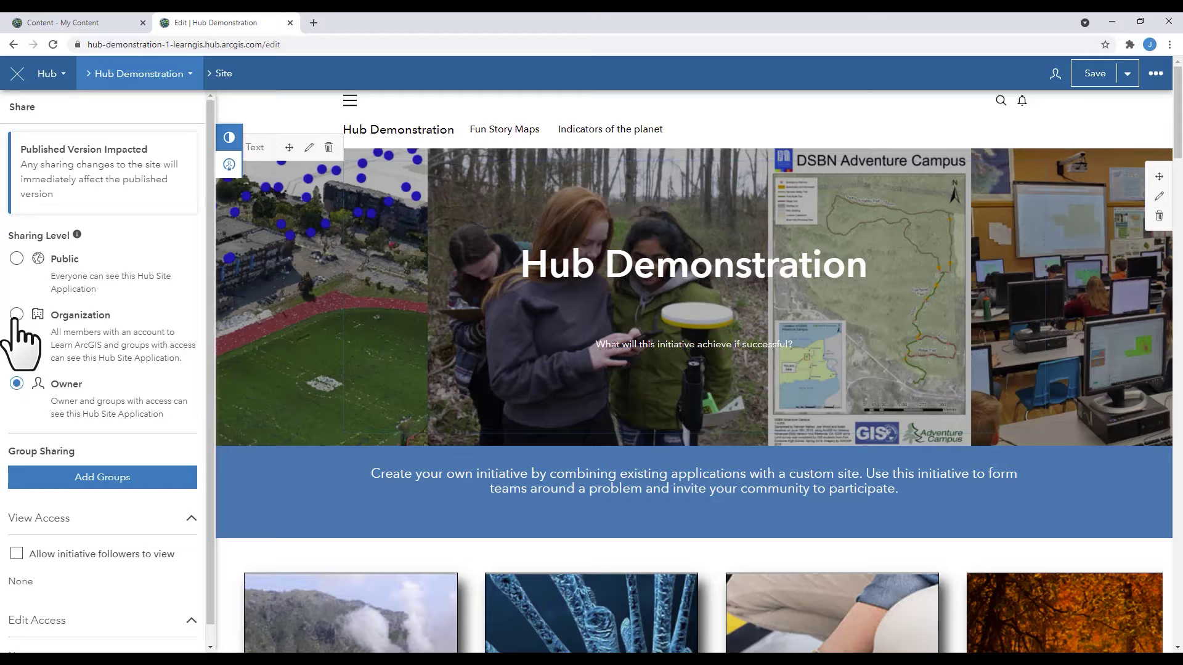
left_click(16, 259)
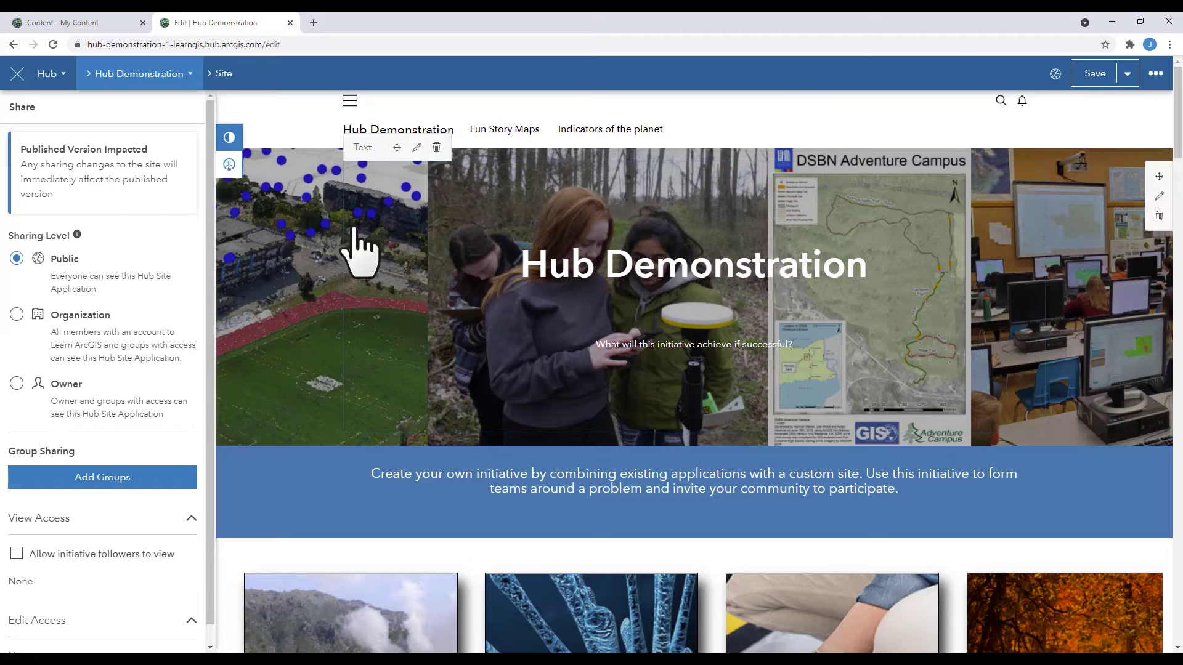
left_click(17, 316)
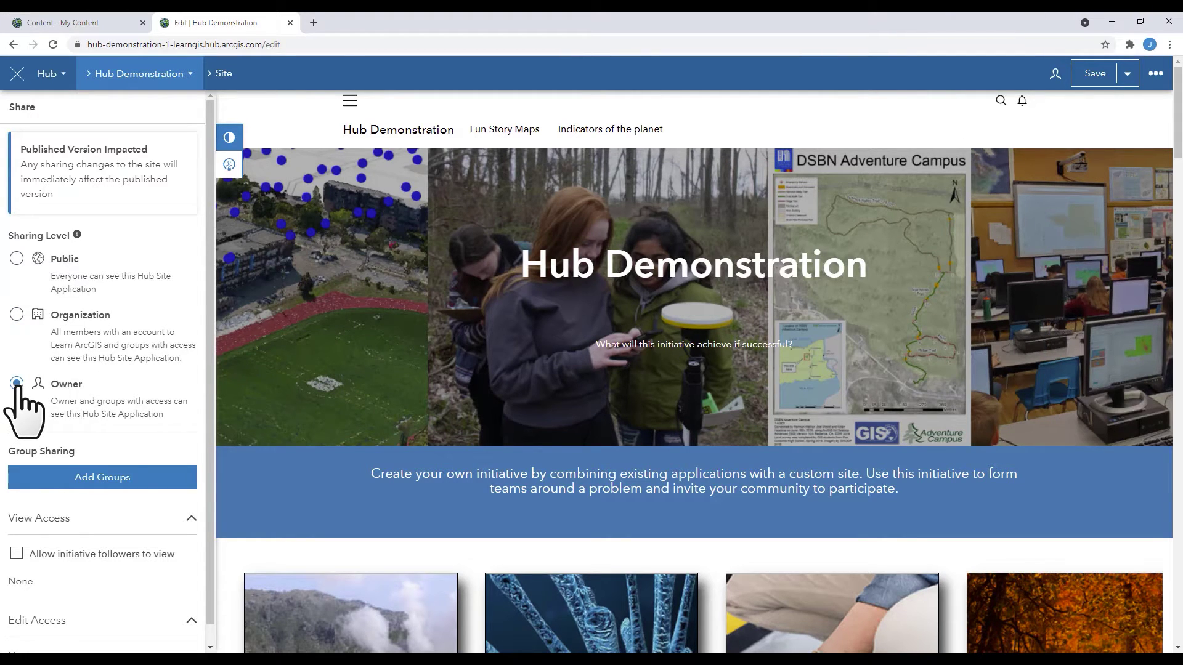
left_click(17, 314)
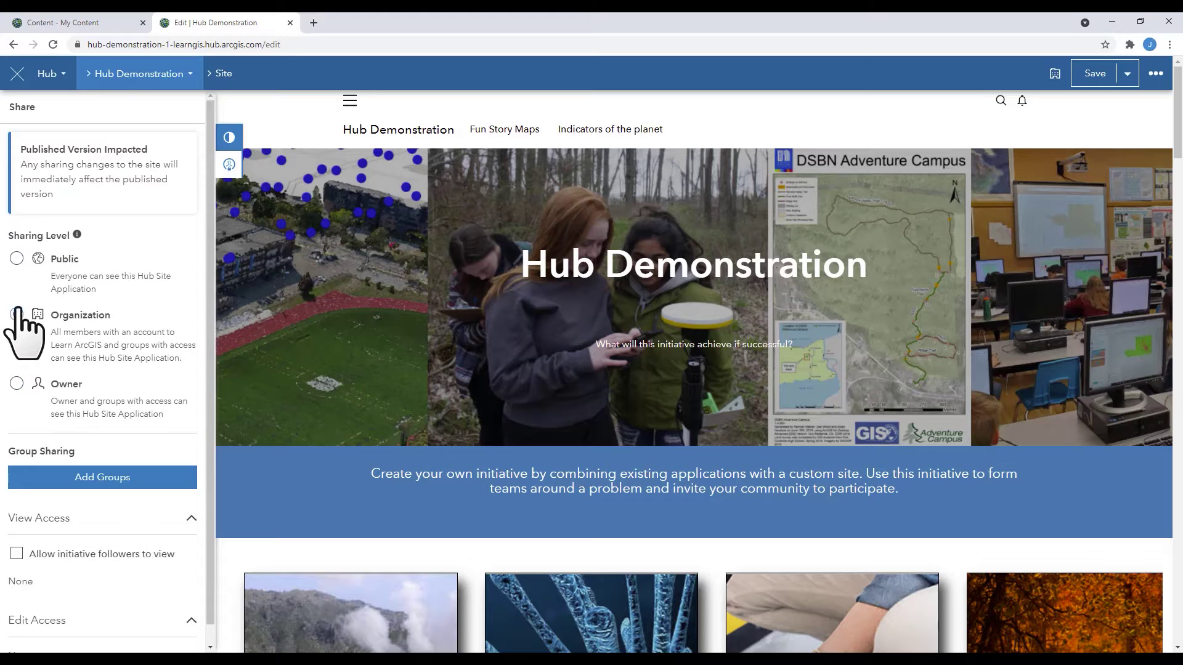
left_click(17, 258)
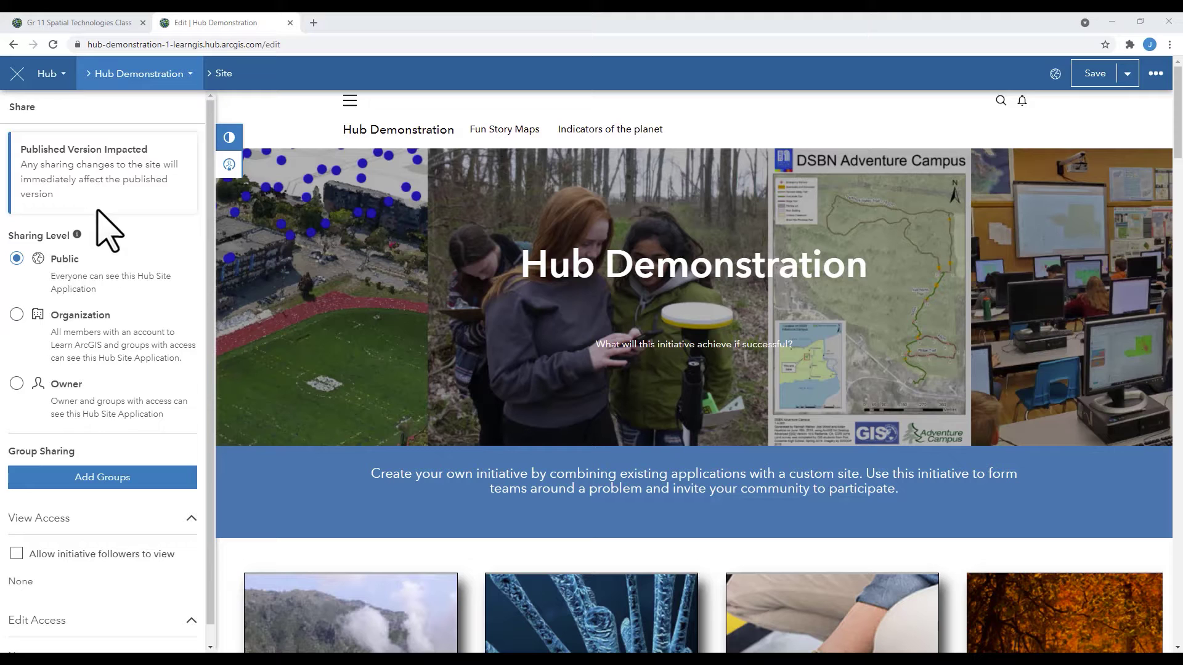
Share the site with the Spatial Technologies at PCHS Content group, found by searching 'Spatial'
left_click(103, 487)
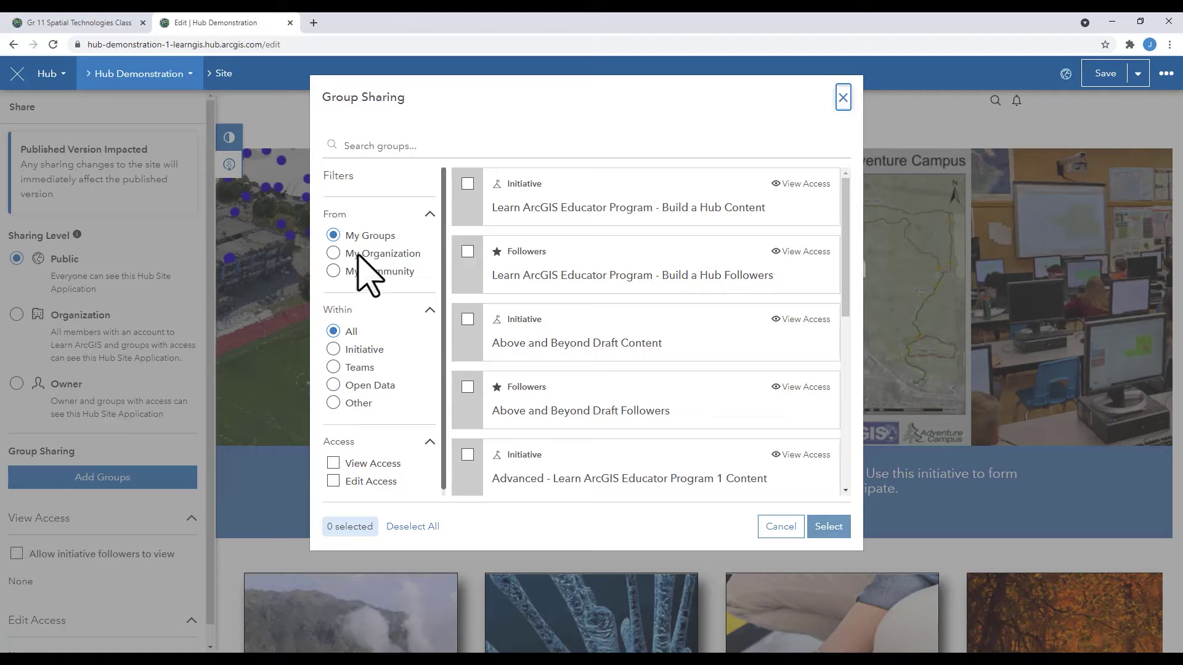
scroll(575, 285, "down", 4)
scroll(579, 287, "down", 1)
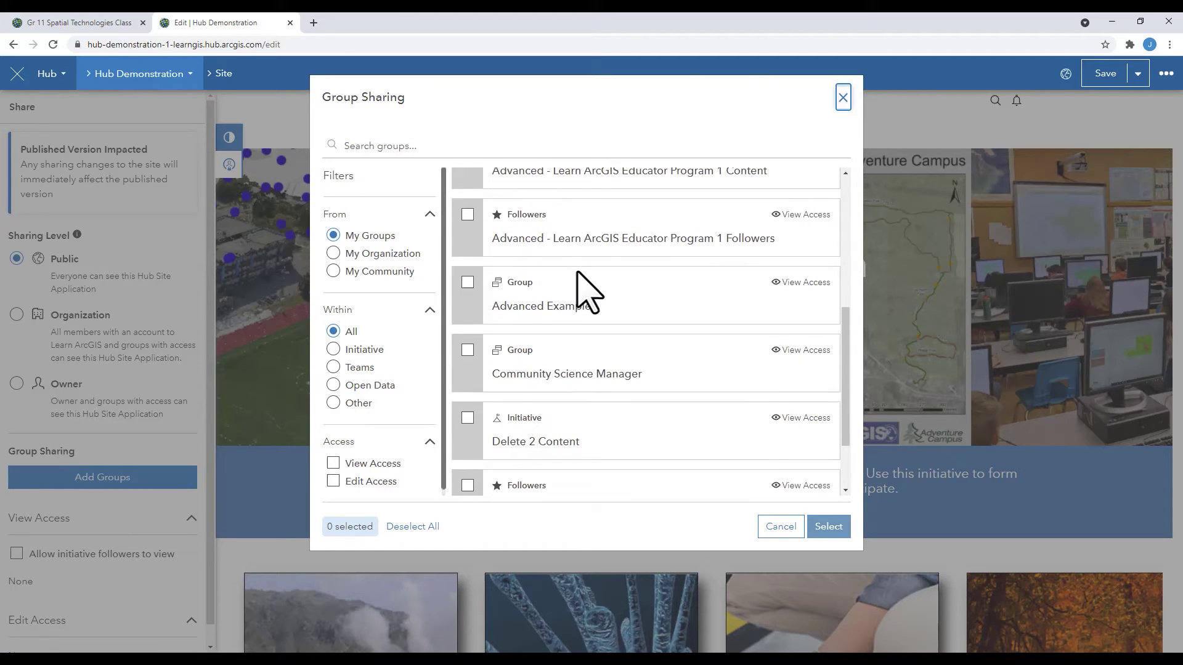
scroll(585, 294, "down", 2)
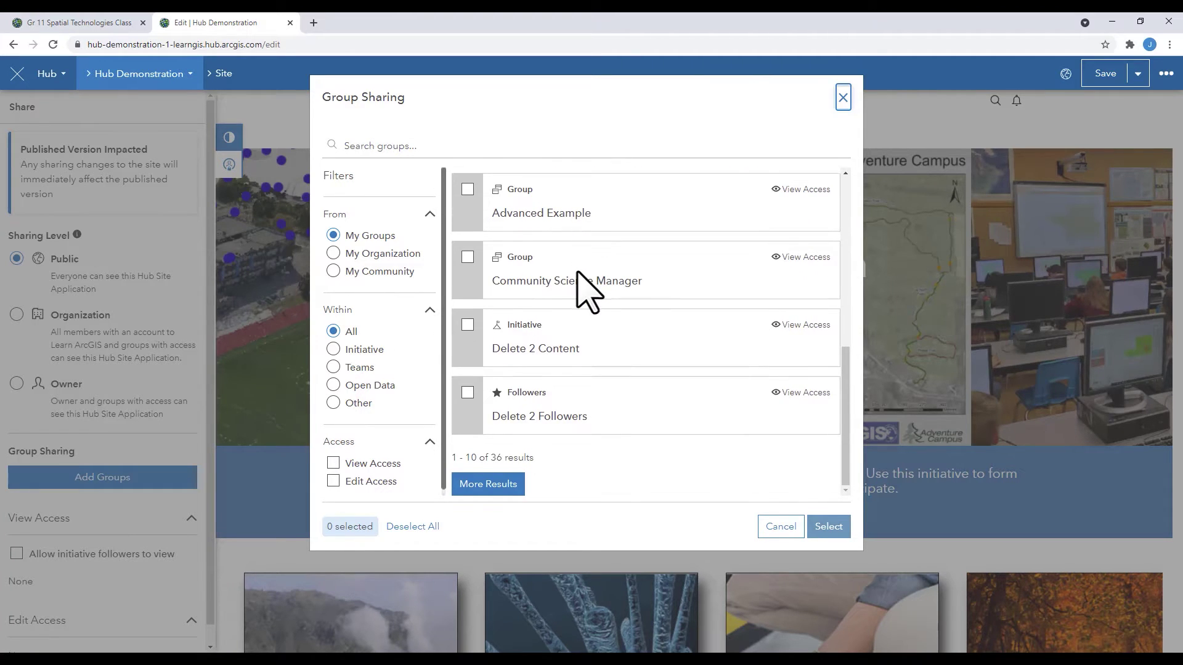
scroll(586, 286, "up", 7)
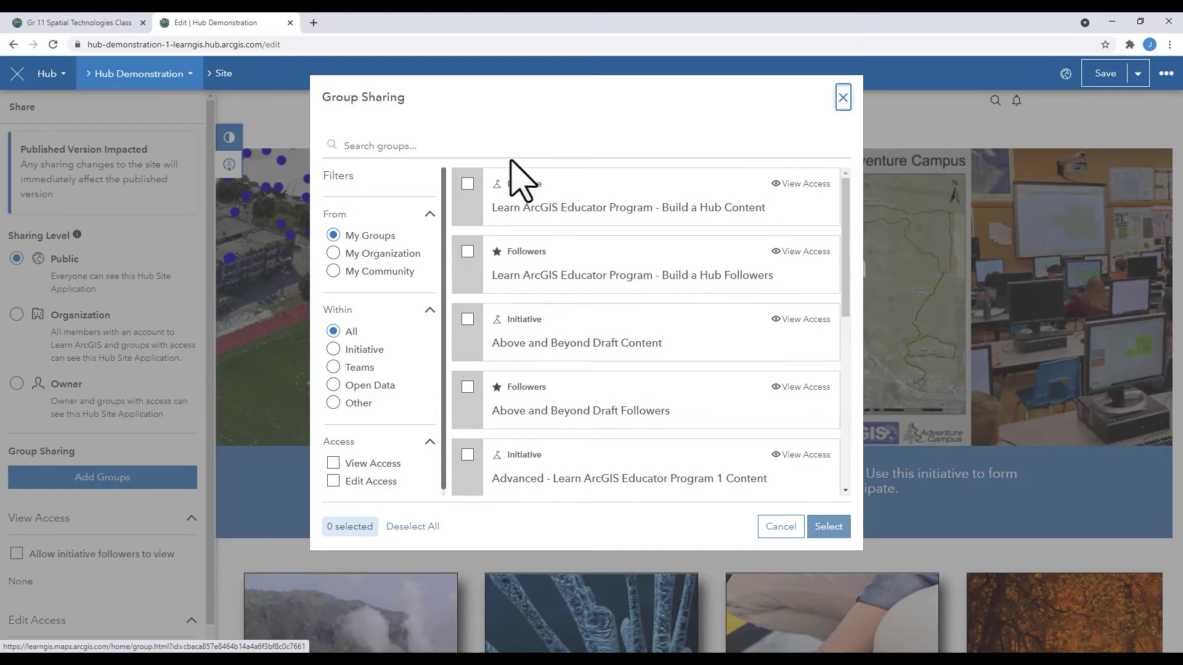
left_click(492, 149)
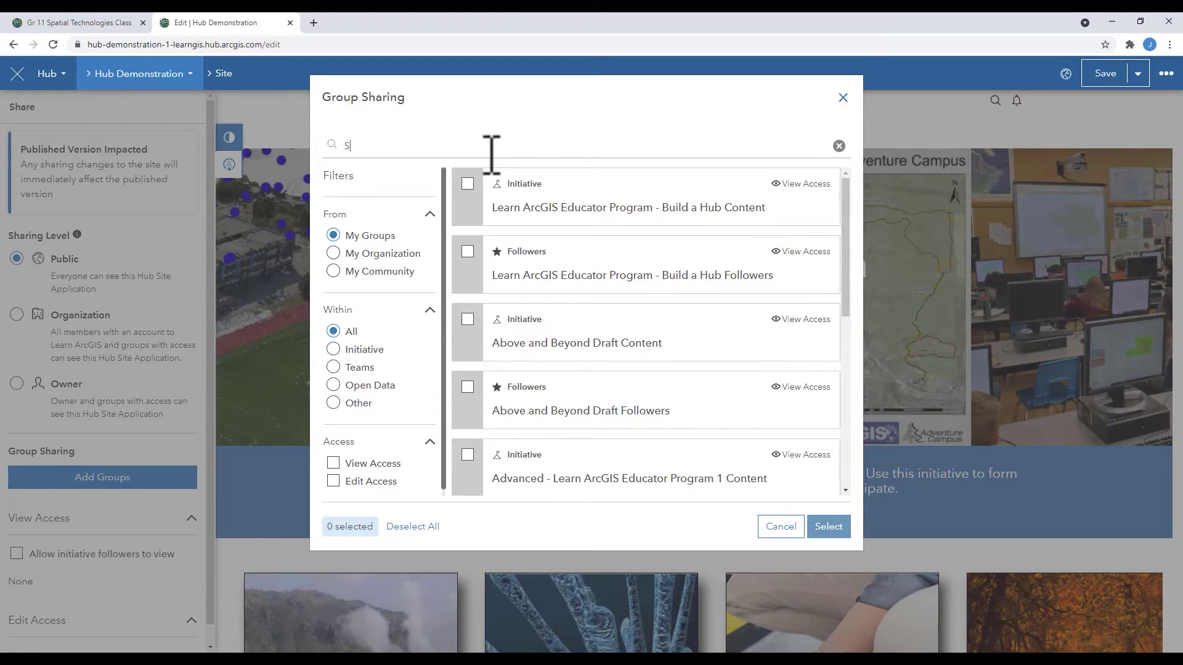
type("Spatial")
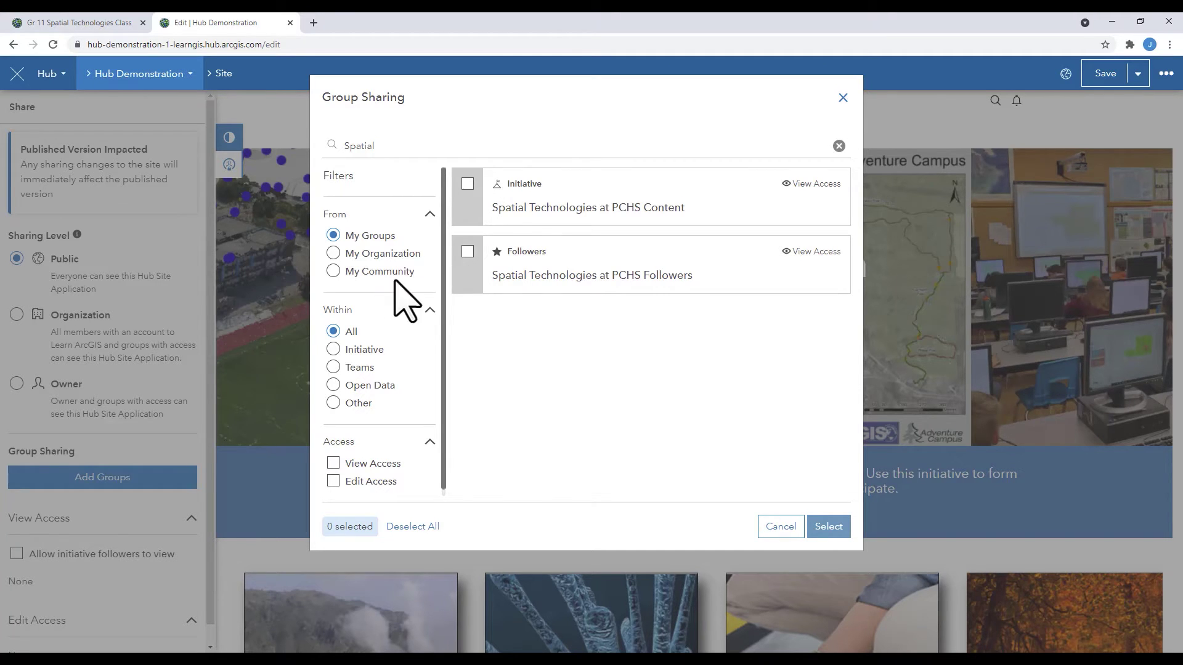
scroll(374, 300, "down", 1)
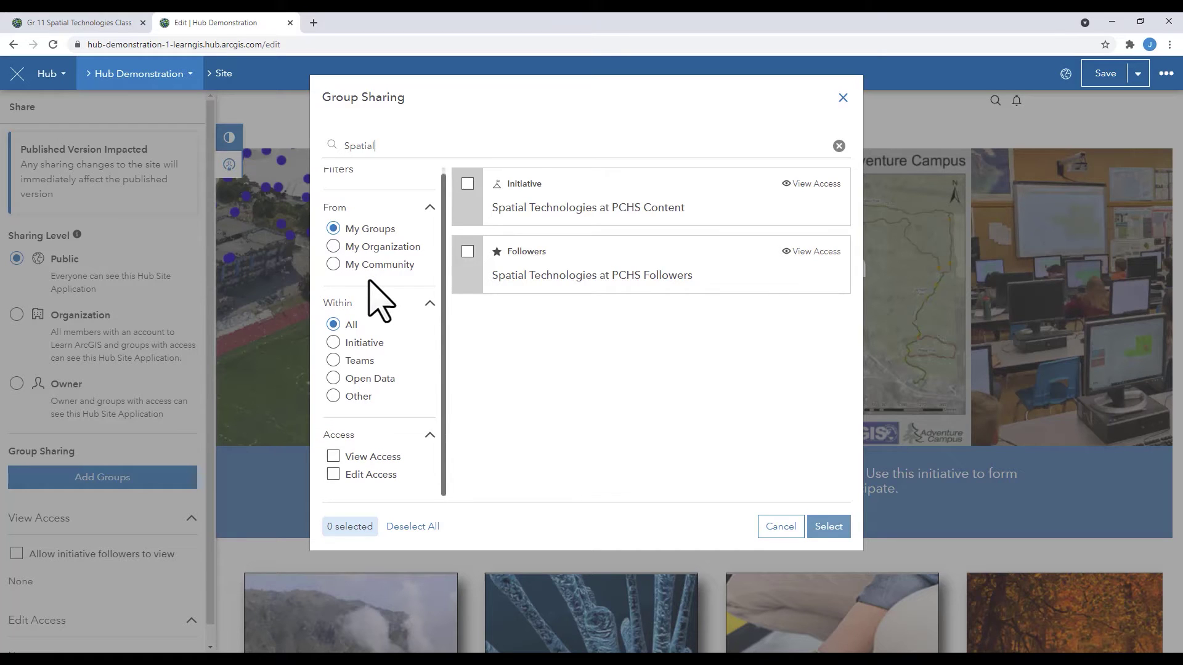
left_click(469, 184)
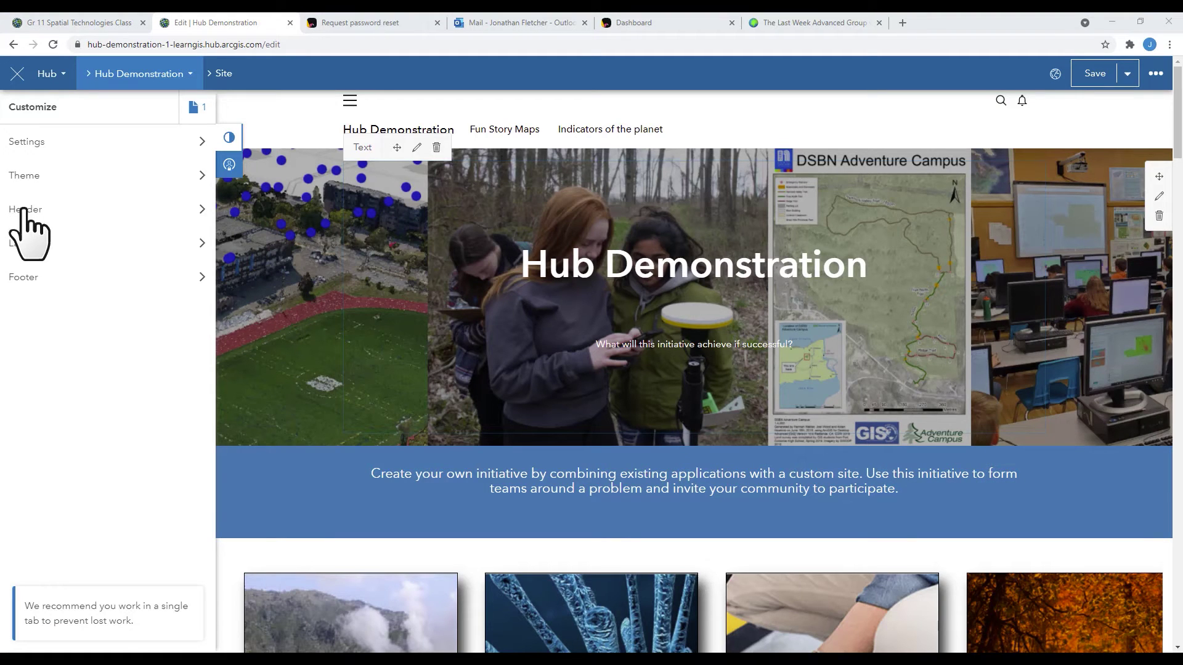
Add a Wide layout row below the hero banner and drop an Iframe card into it
left_click(26, 243)
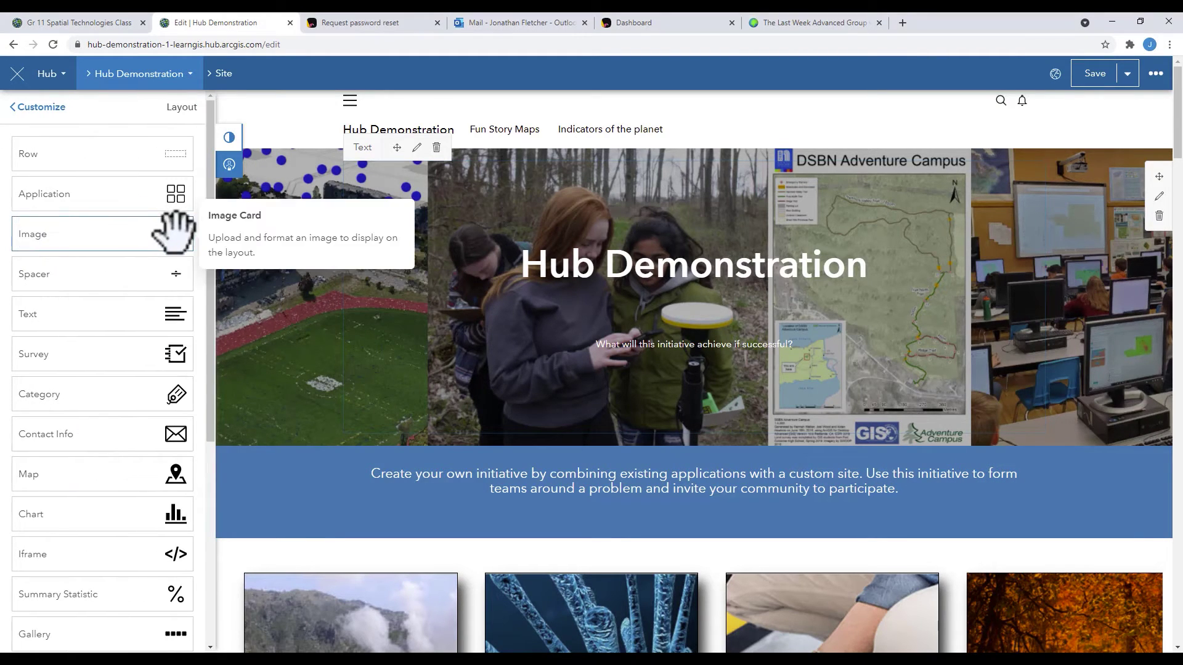
left_click_drag(100, 162, 702, 471)
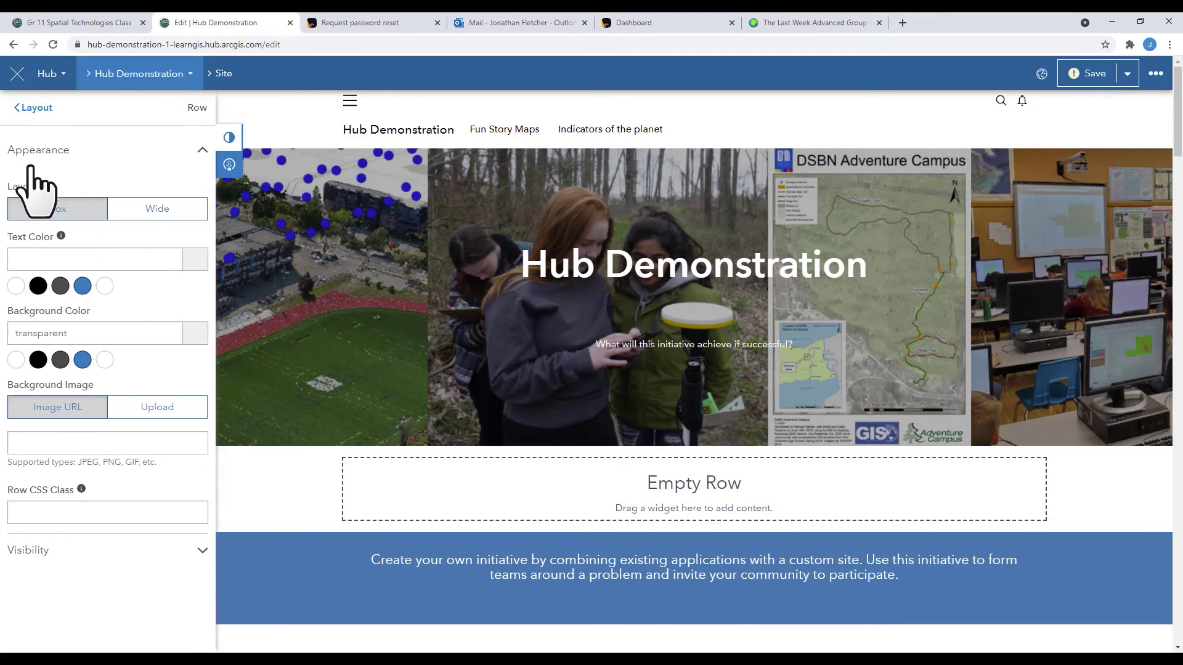
left_click(118, 210)
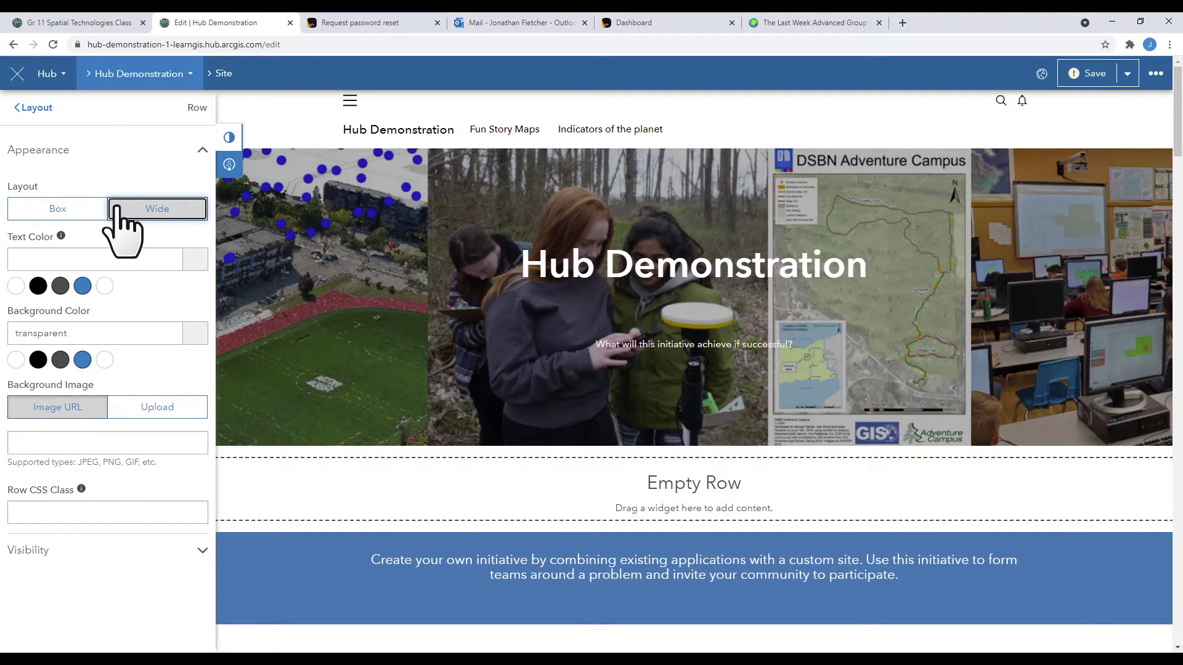
left_click(31, 109)
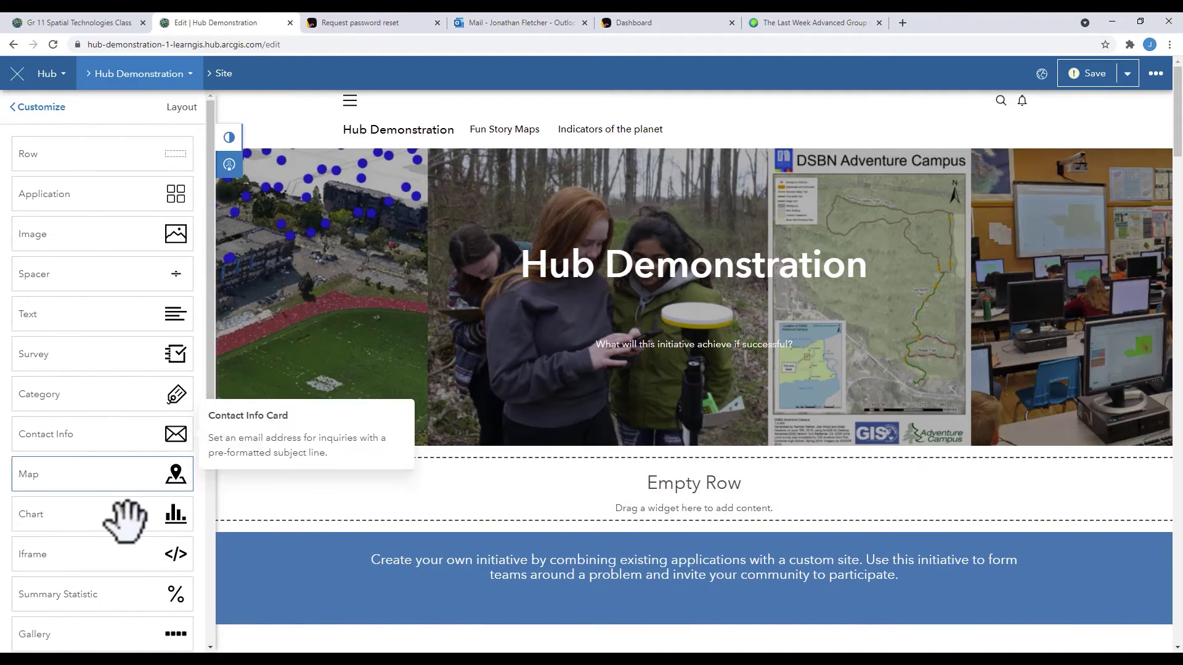
left_click_drag(177, 557, 681, 489)
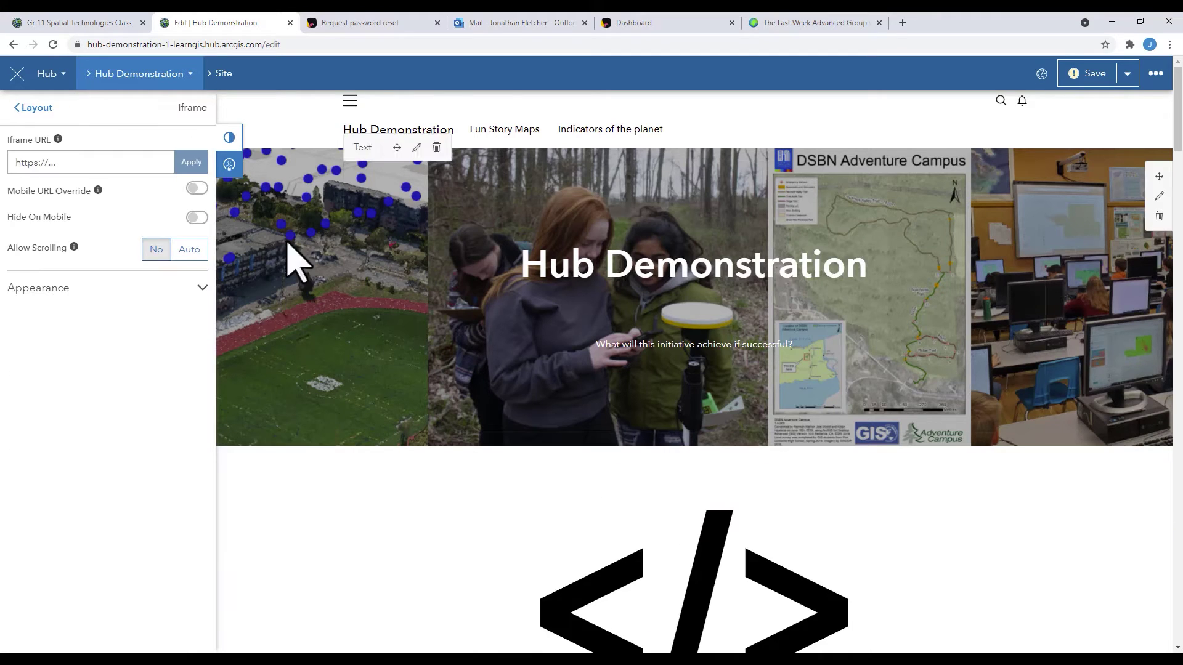
Embed the Padlet board by pasting its link as the Iframe URL and applying it
left_click(64, 163)
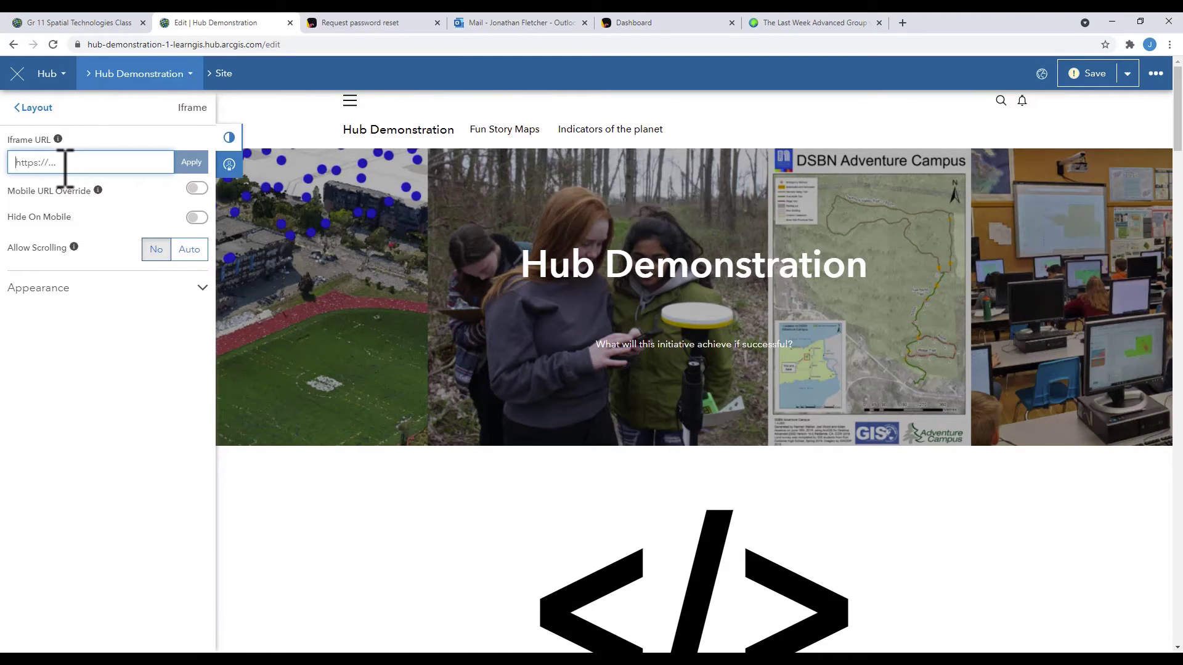
key("ctrl+v")
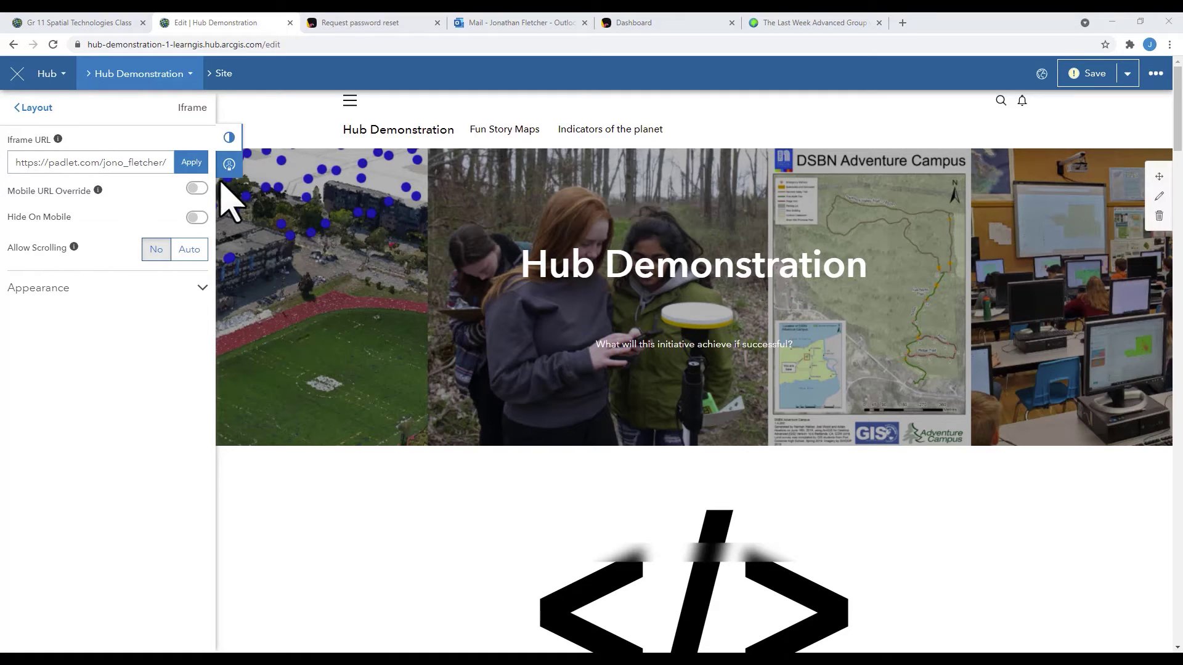
left_click(191, 164)
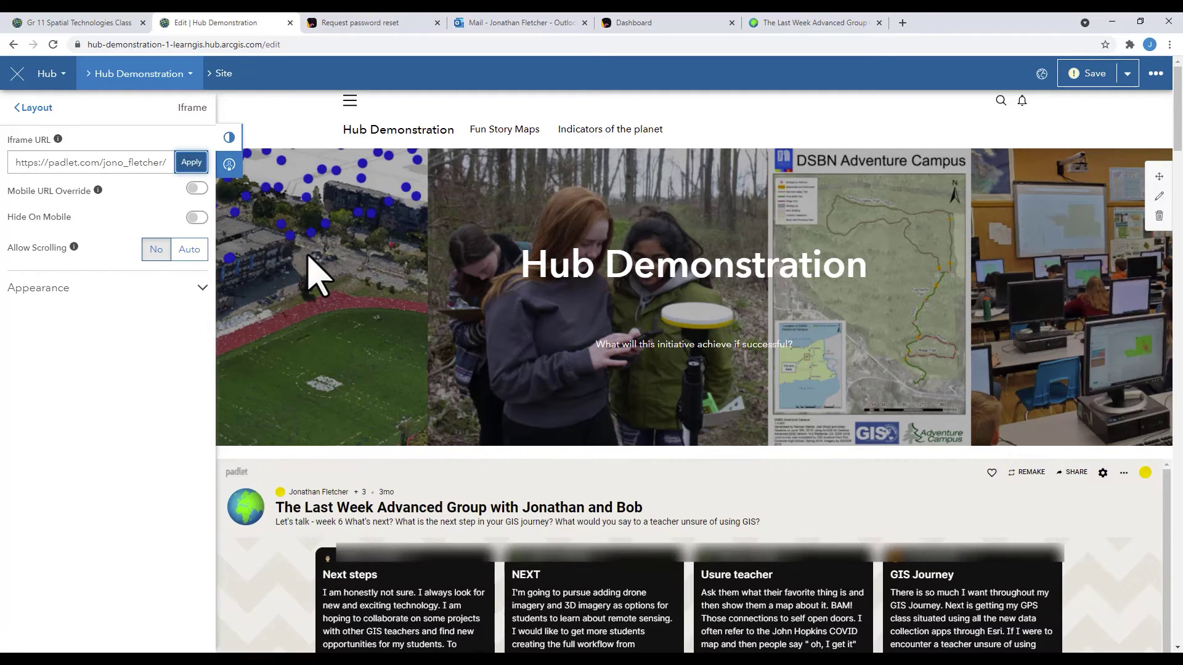
left_click(1159, 492)
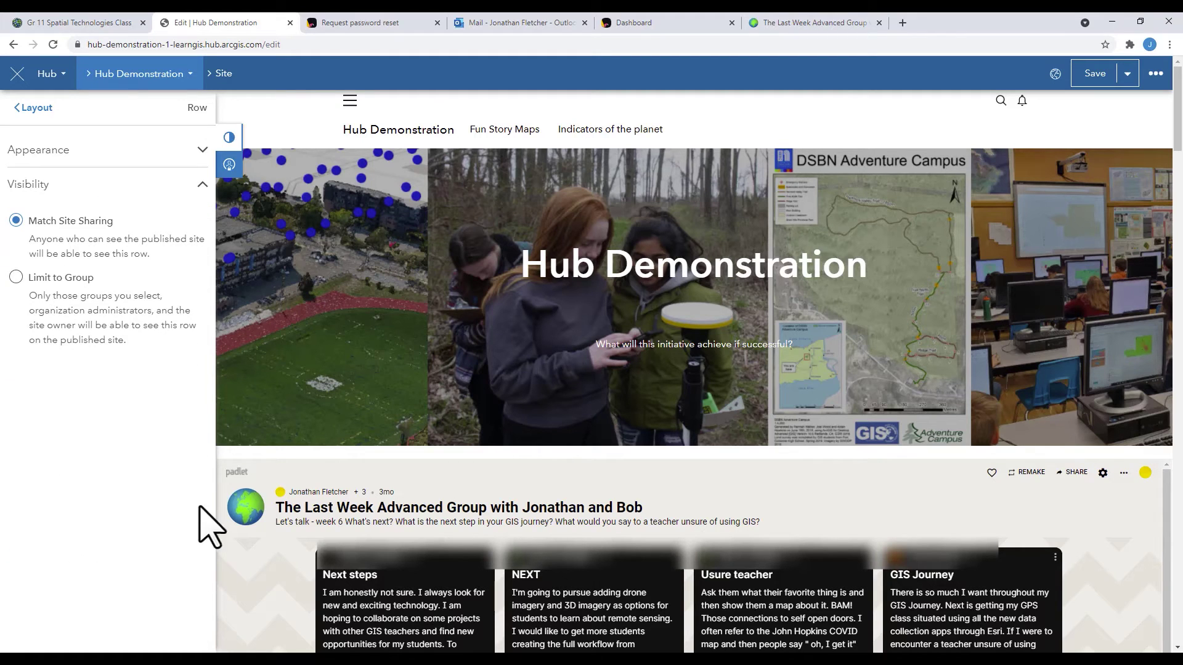
Limit the Padlet row's visibility to the Gr 11 Spatial Technologies Class group
left_click(16, 277)
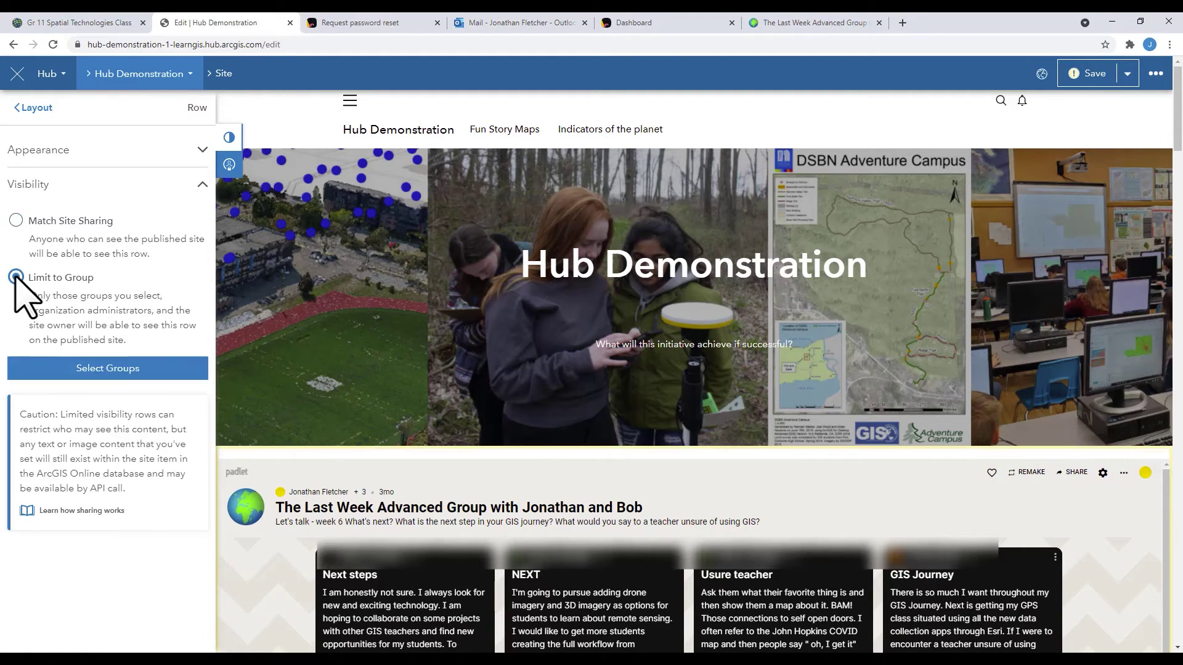
left_click(97, 368)
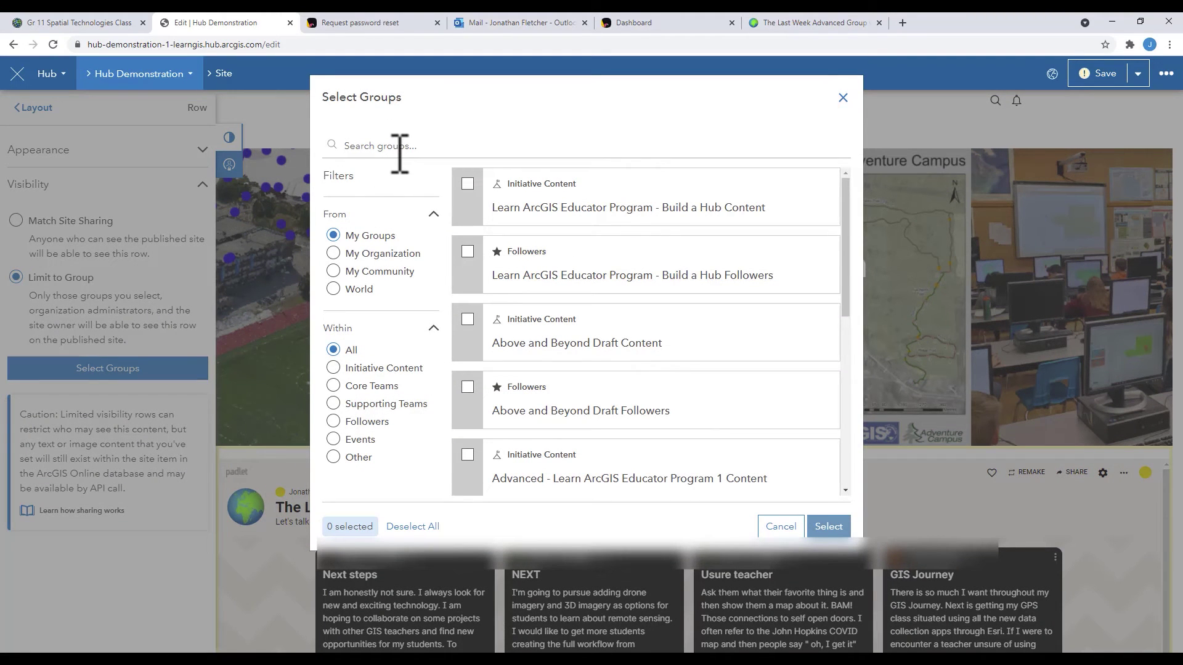
type("Spatial")
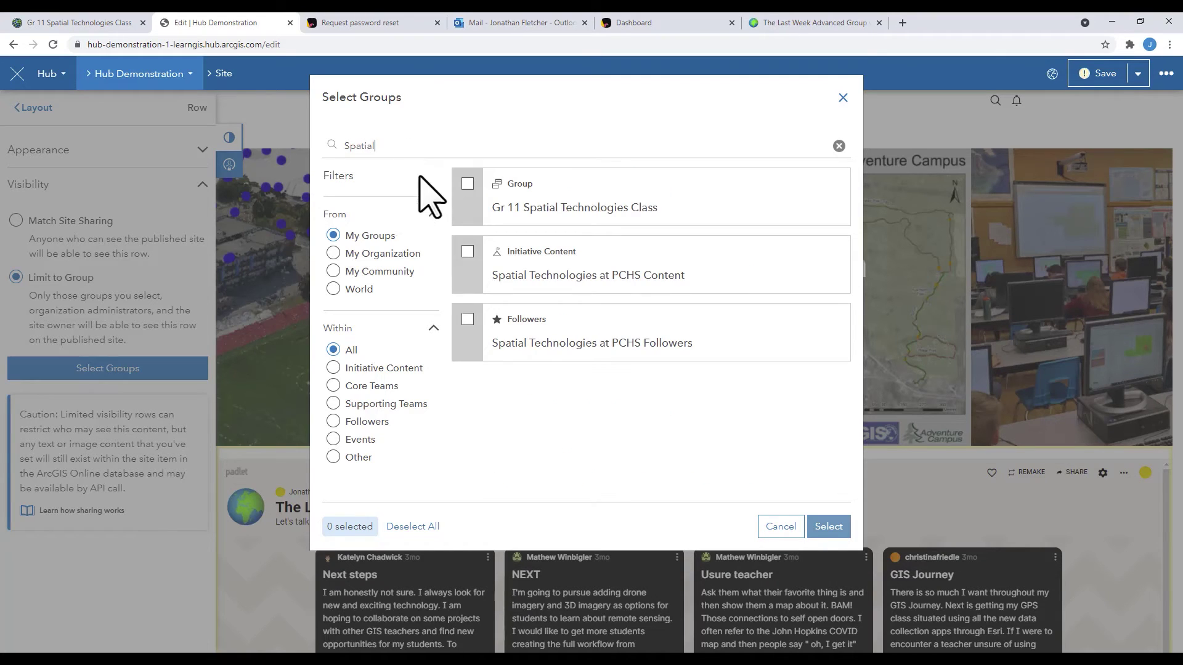
left_click(468, 183)
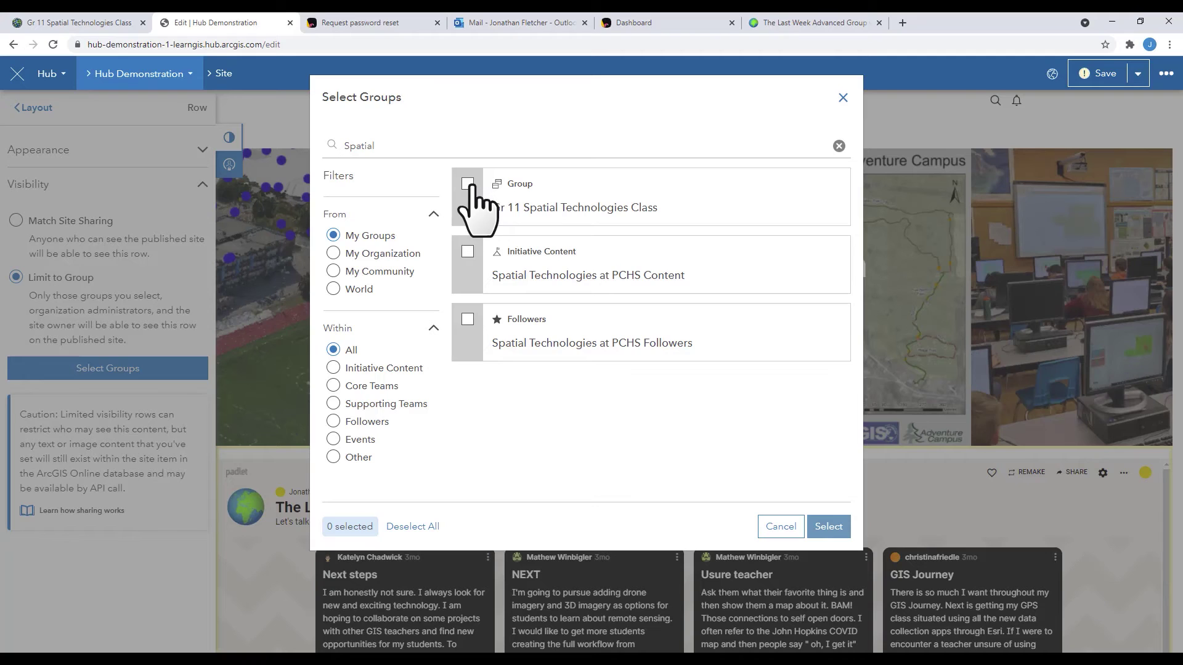
left_click(829, 527)
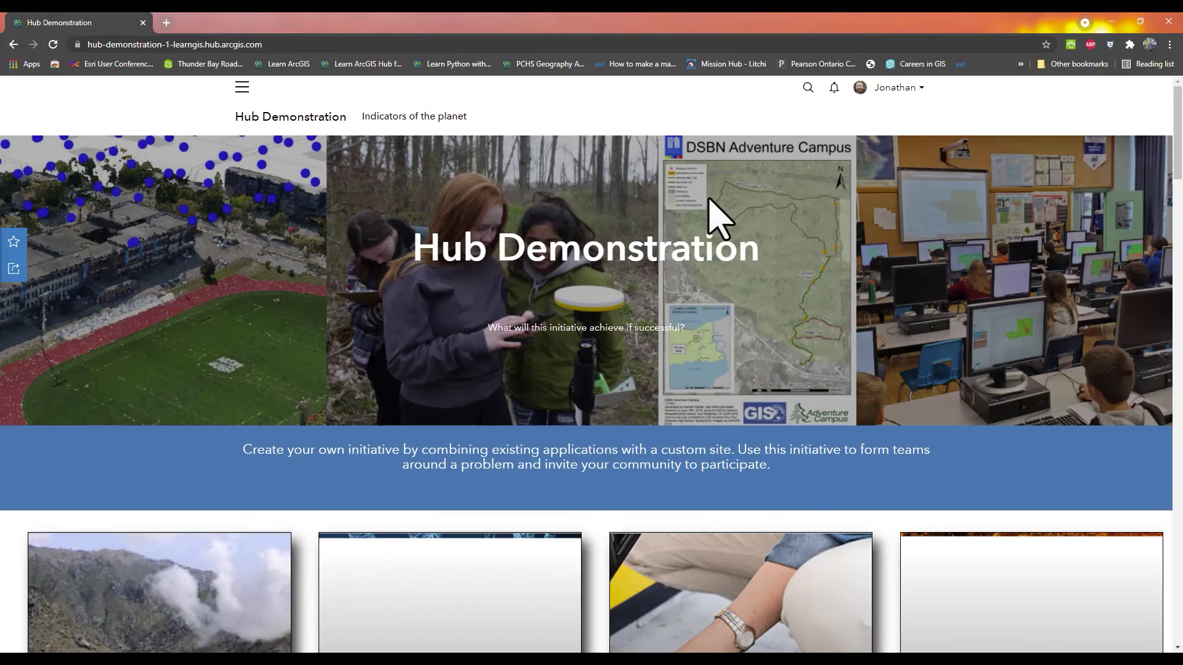
scroll(742, 264, "down", 5)
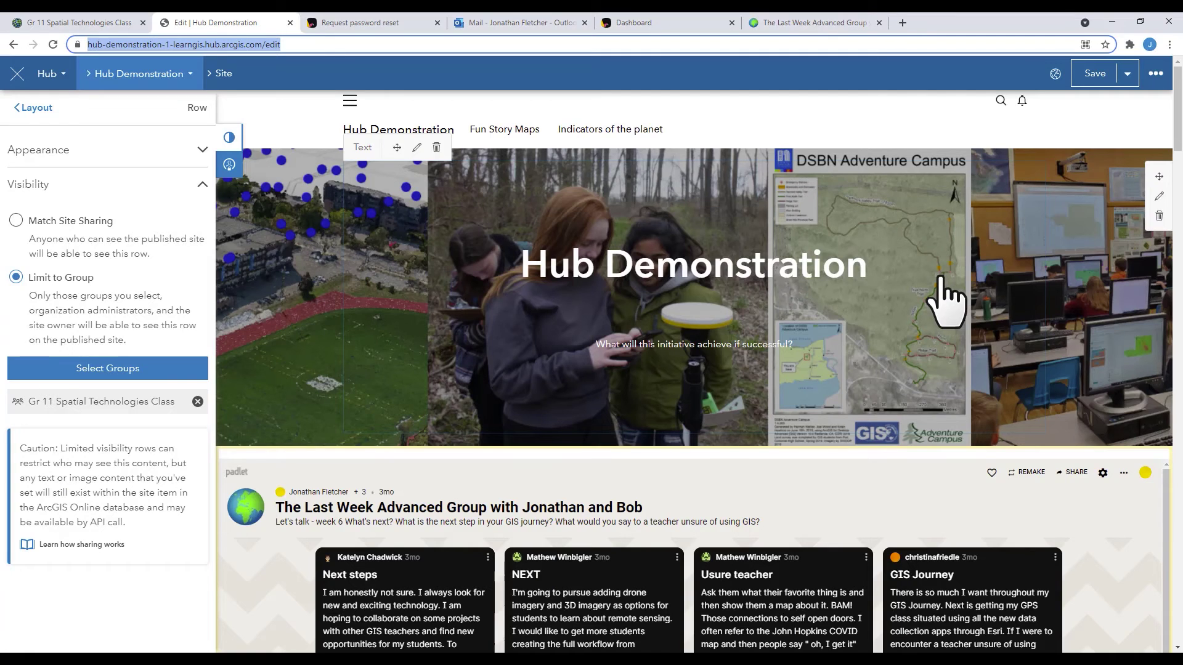
Publish the draft and scroll the live site to check the Padlet row
left_click(1127, 75)
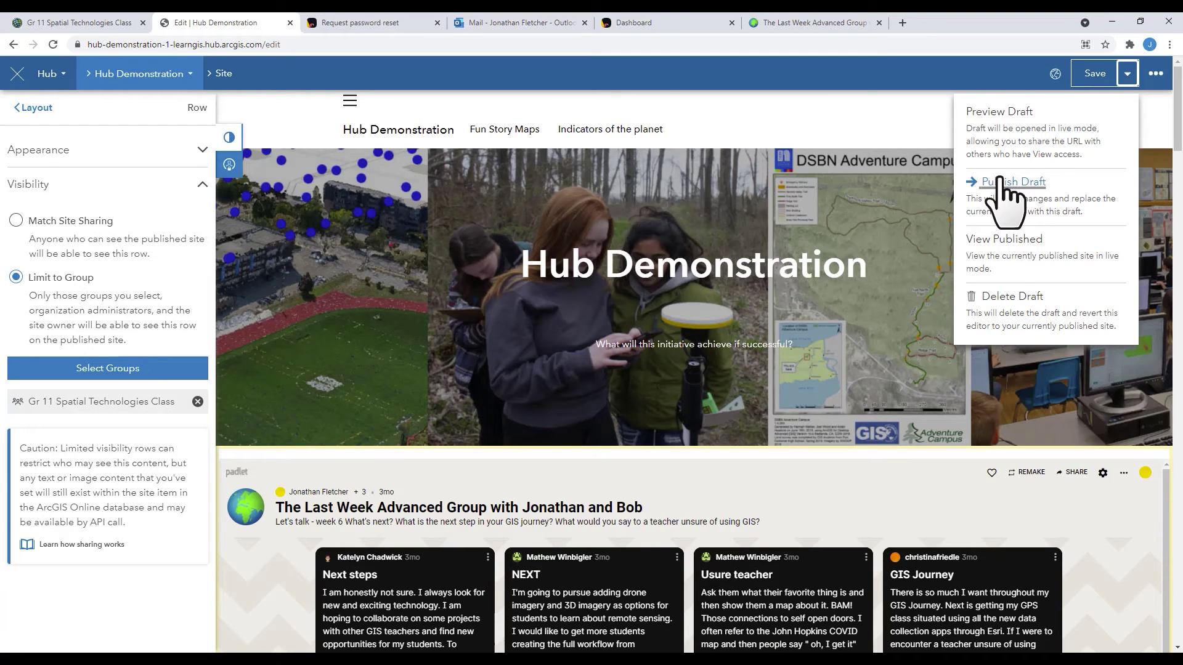
left_click(1001, 240)
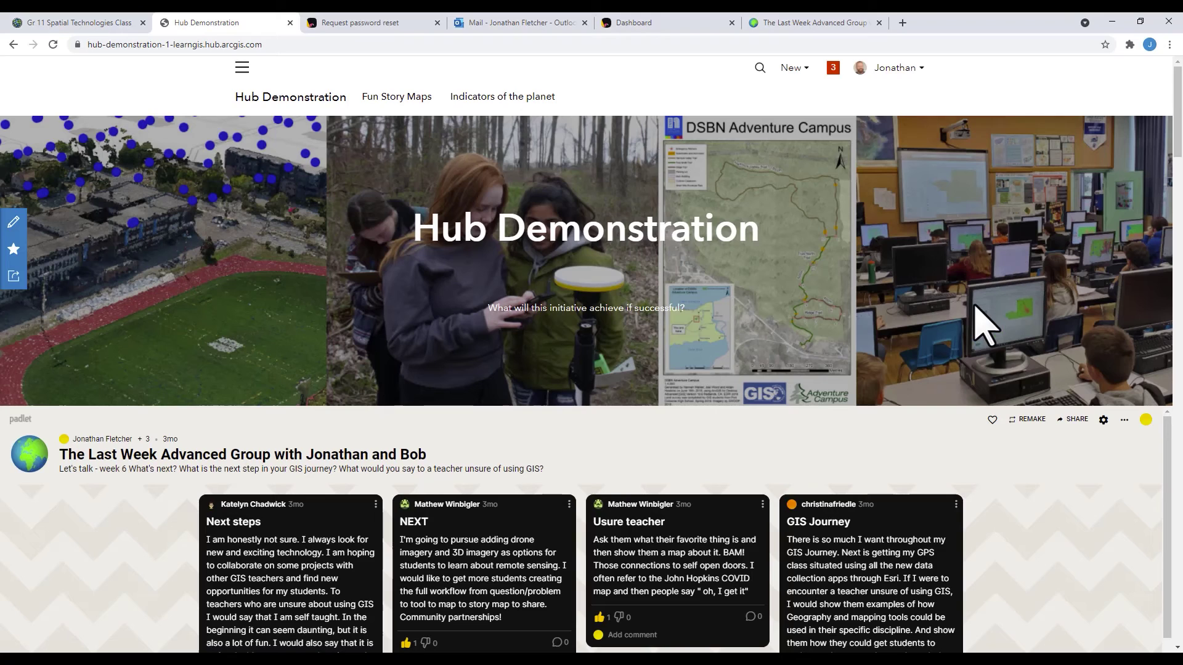
scroll(979, 314, "down", 3)
scroll(979, 311, "down", 3)
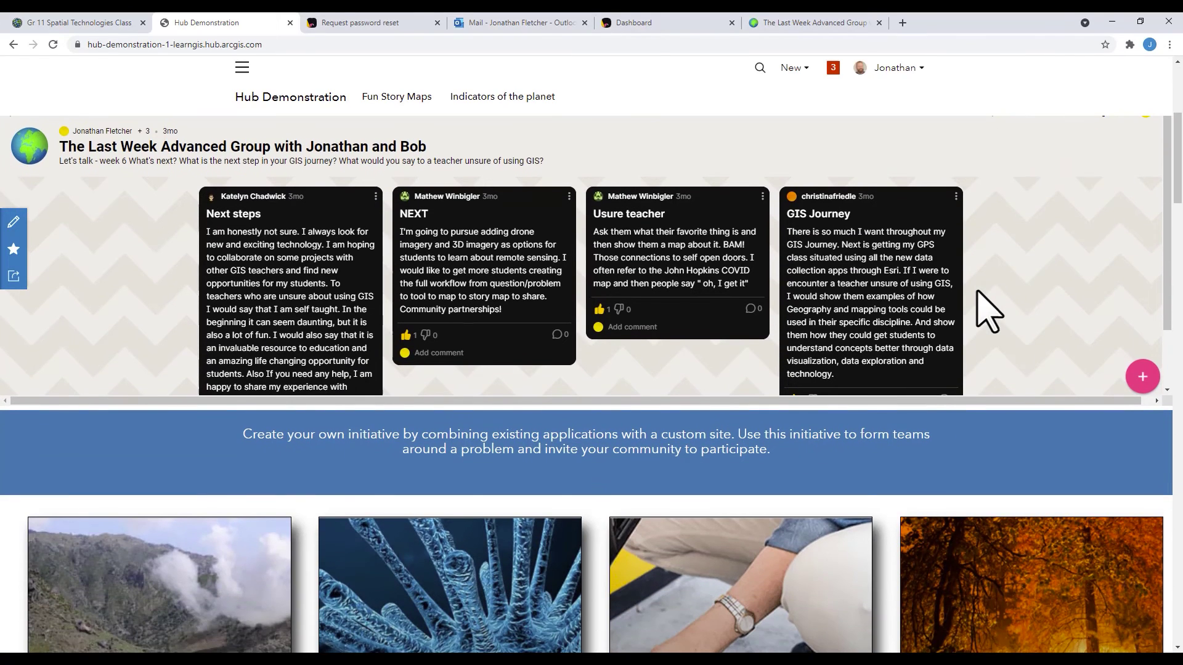